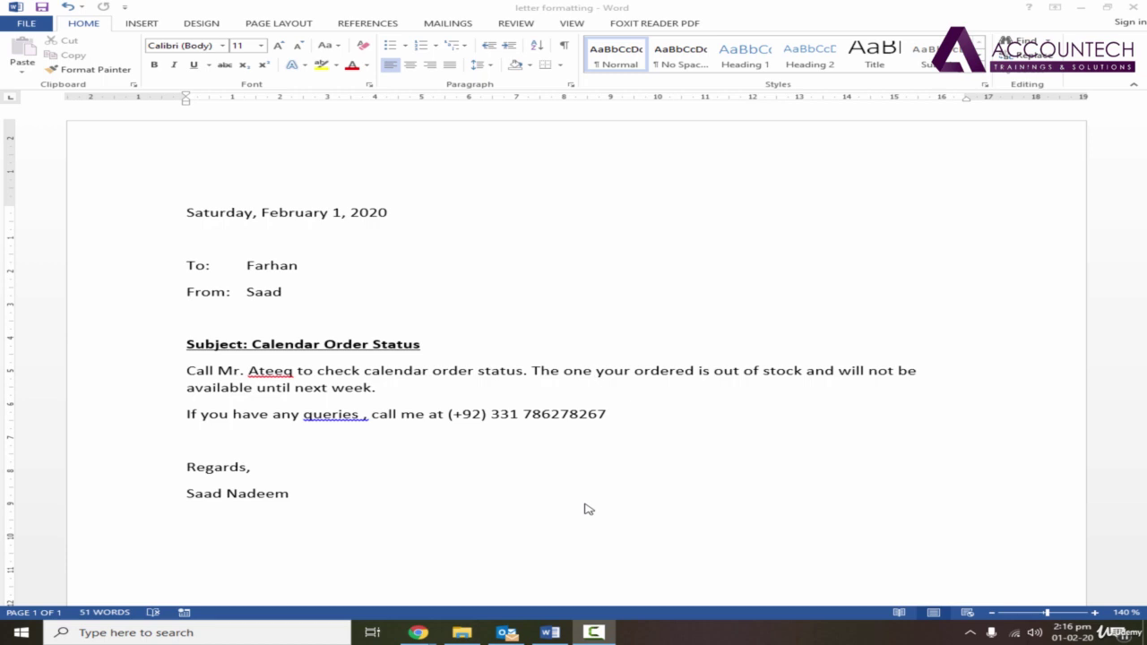
- Add several empty paragraphs below the signature, pushing the letter onto a second page
scroll(588, 509, "down", 6)
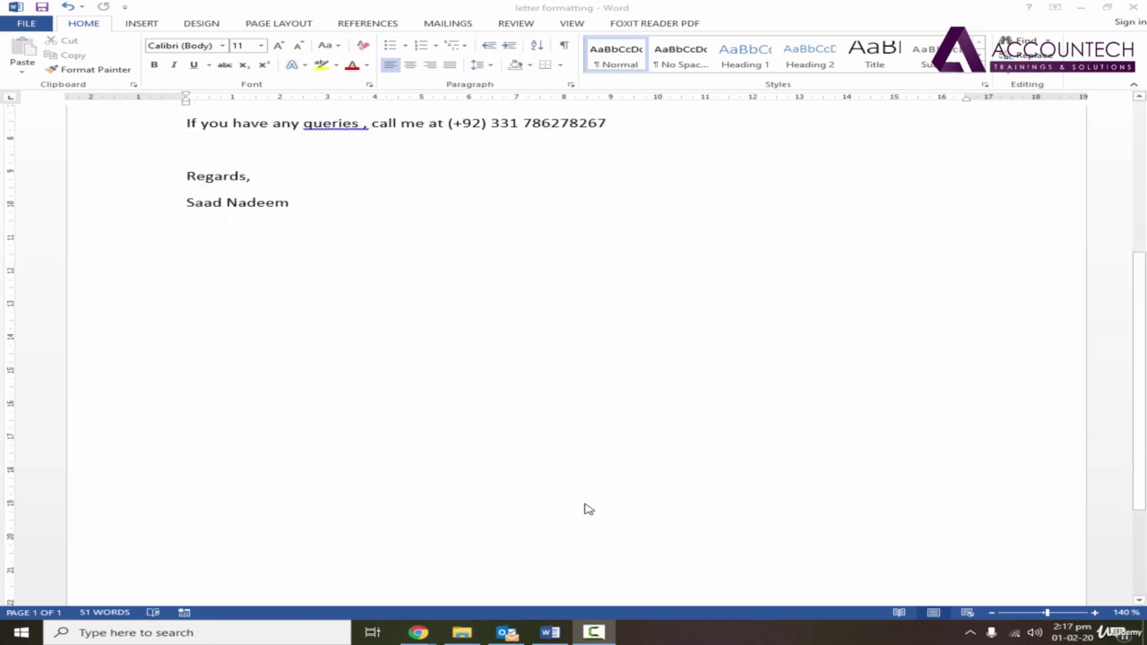
left_click(386, 422)
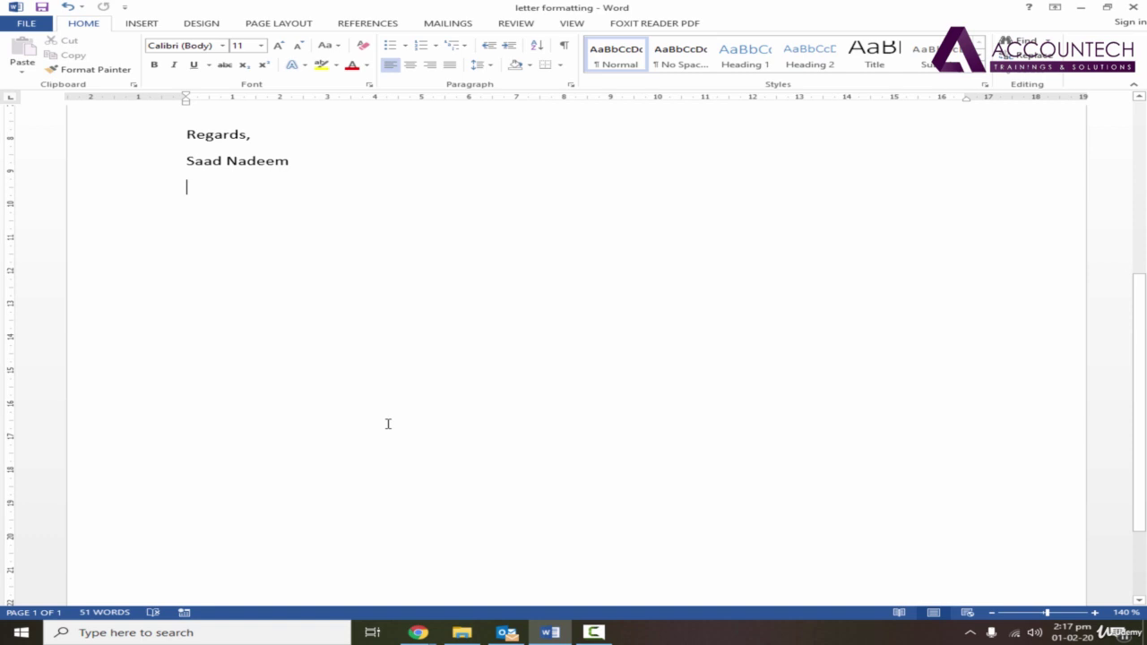
scroll(748, 434, "up", 6)
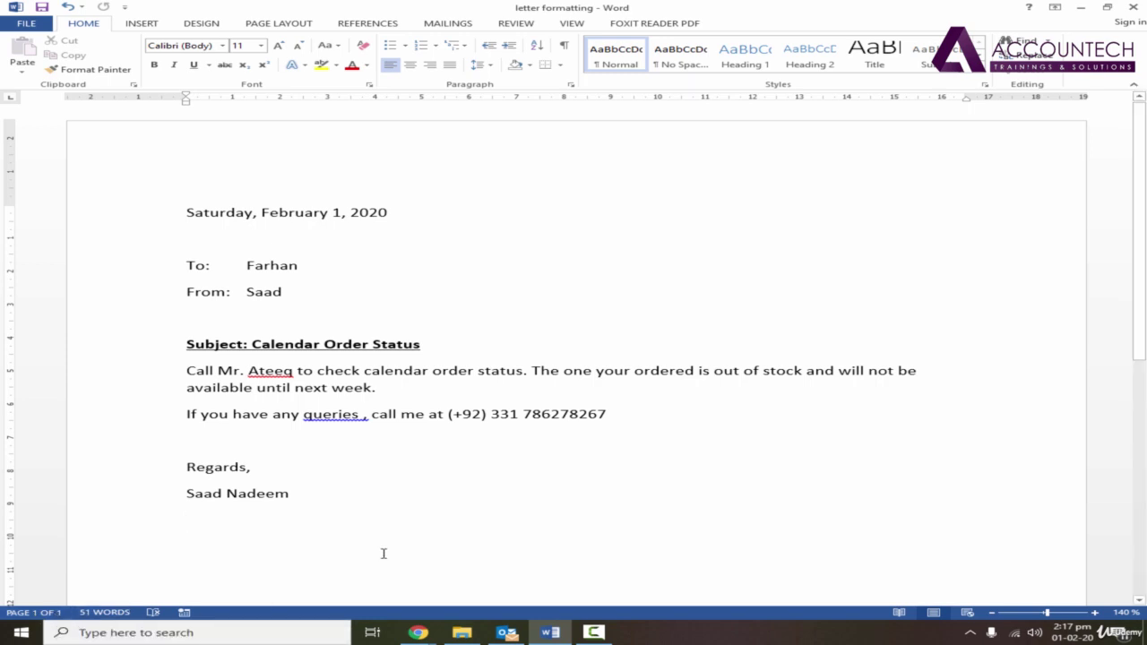
key("Return")
key("Return")
key("Return")
key("Return")
key("Return")
key("Return")
key("Return")
key("Return")
key("Return")
key("Return")
key("Return")
key("Return")
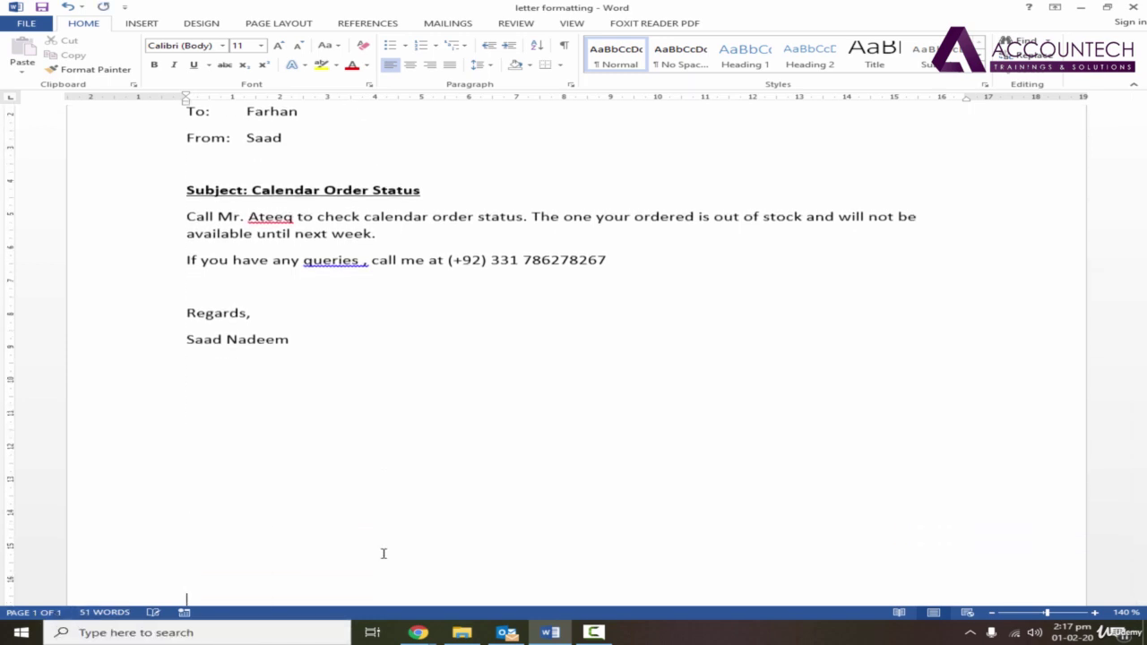
key("Return")
key("Return")
key("Return")
key("Return")
key("Return")
key("Return")
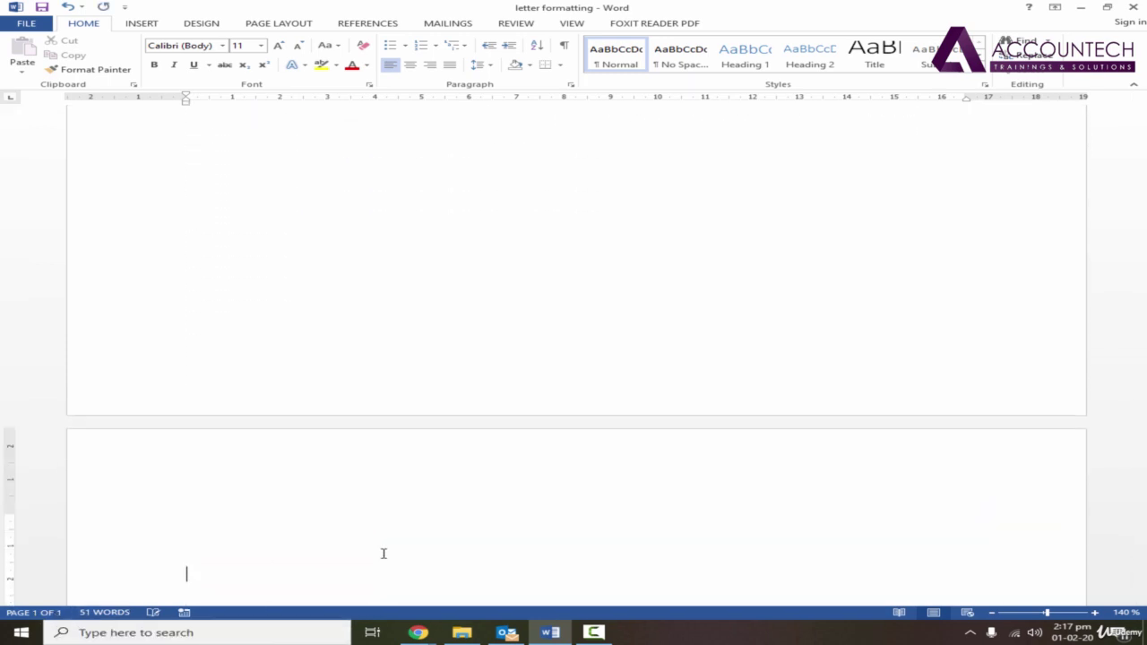
key("BackSpace")
key("BackSpace")
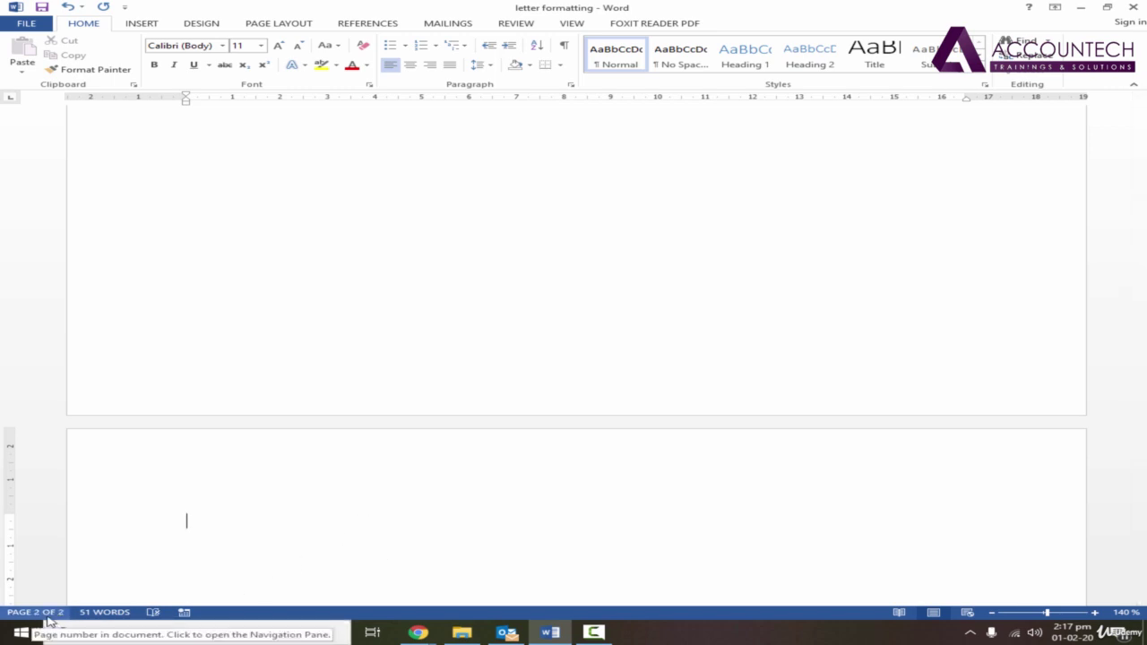
- Insert stray tabs and the word 'Date' on an empty page-1 line, then add more empty lines onto page 2
left_click(295, 377)
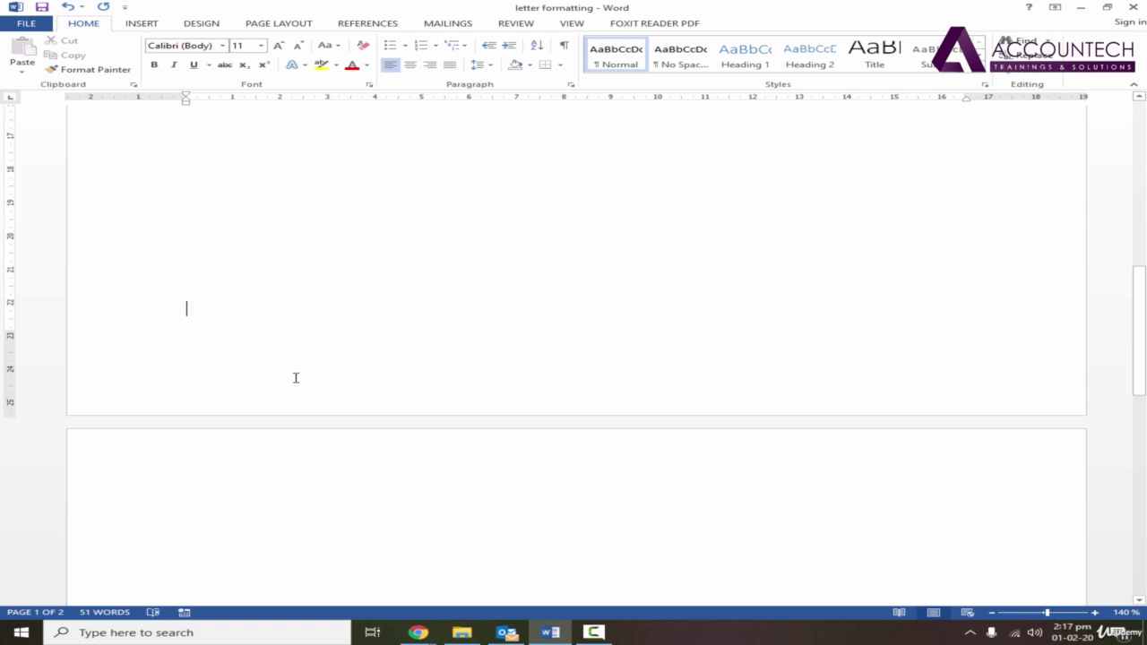
key("Tab")
key("Tab")
key("Tab")
key("Tab")
key("Tab")
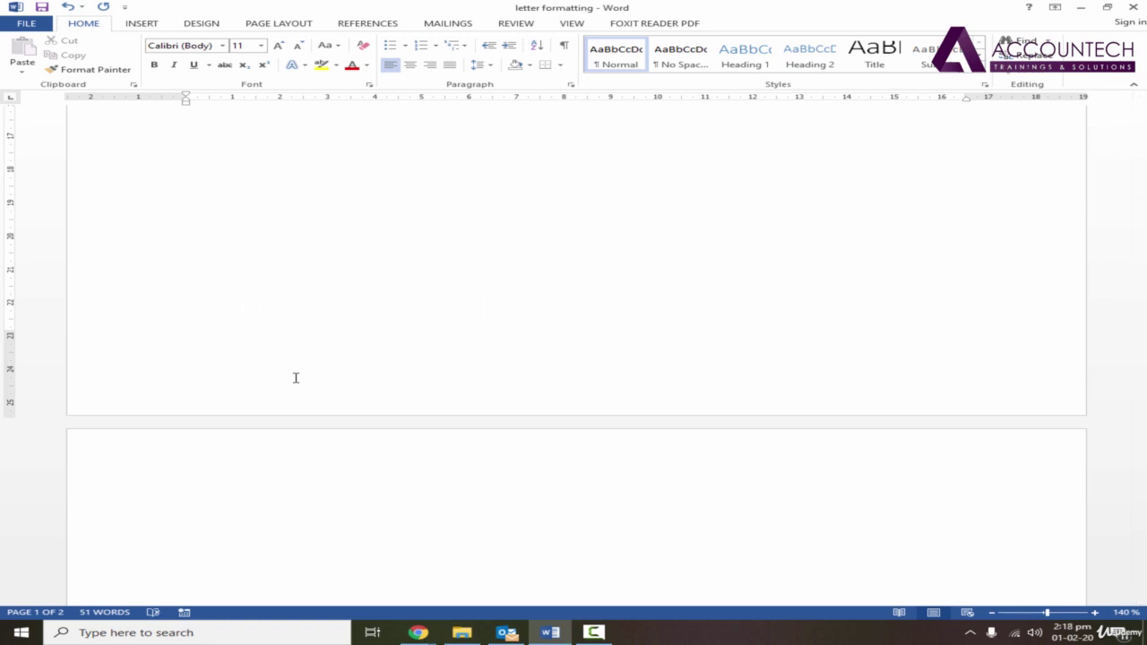
type("Date")
key("Return")
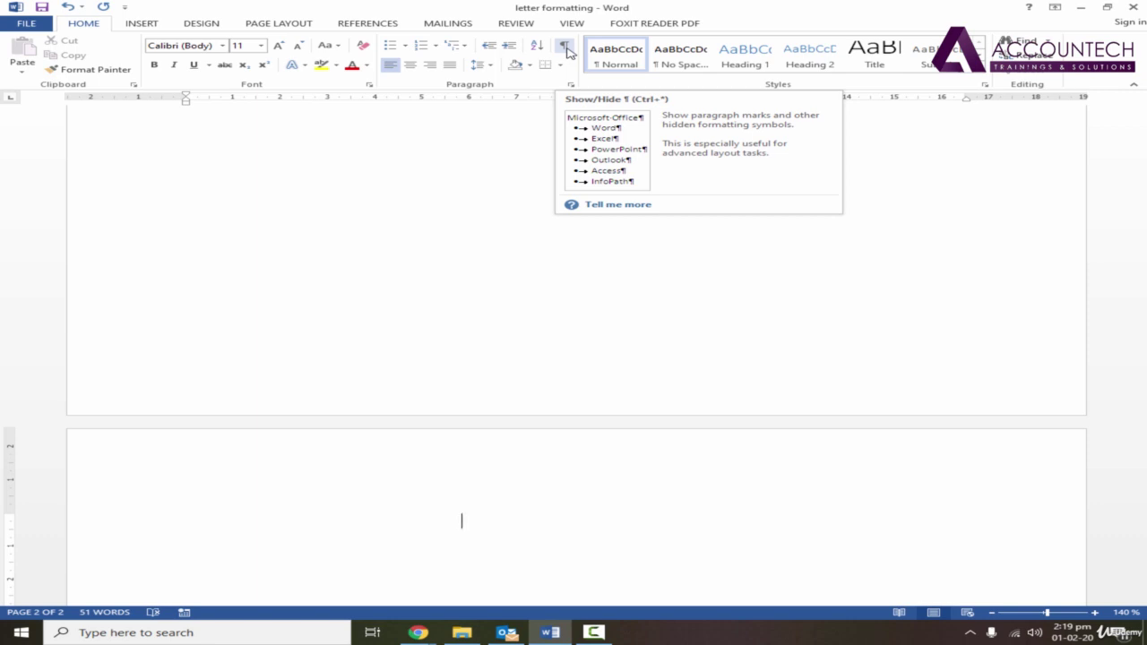
- Turn on Show/Hide ¶ and scroll through both pages to inspect the paragraph marks and dotted tab lines
left_click(566, 52)
left_click(566, 52)
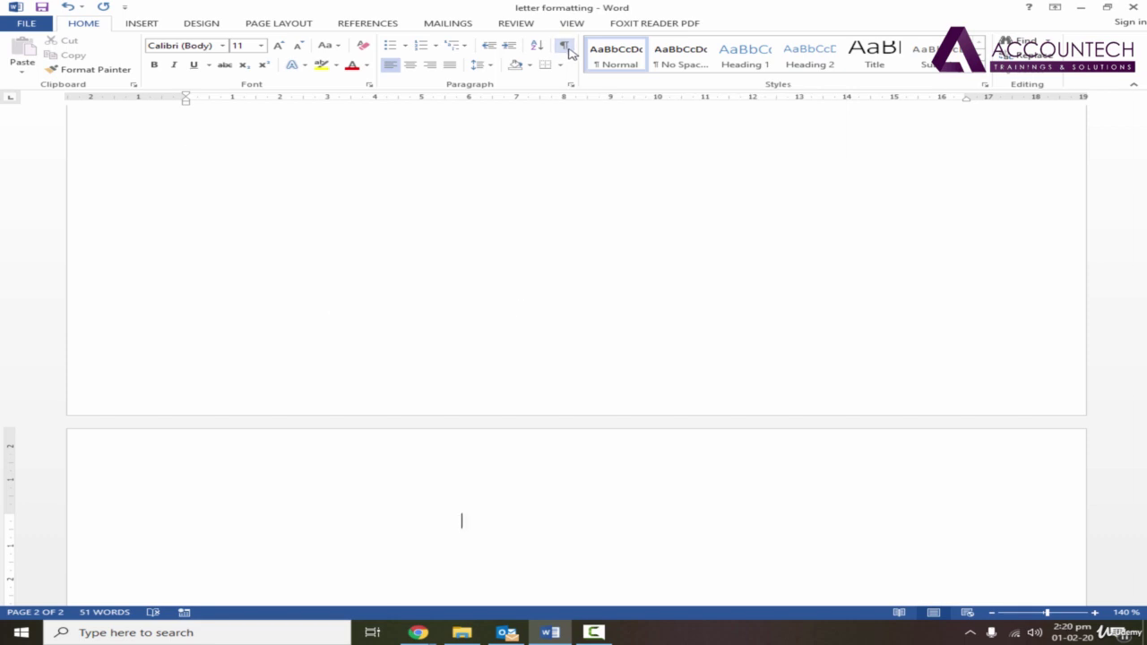
left_click(566, 52)
left_click_drag(1144, 351, 1140, 182)
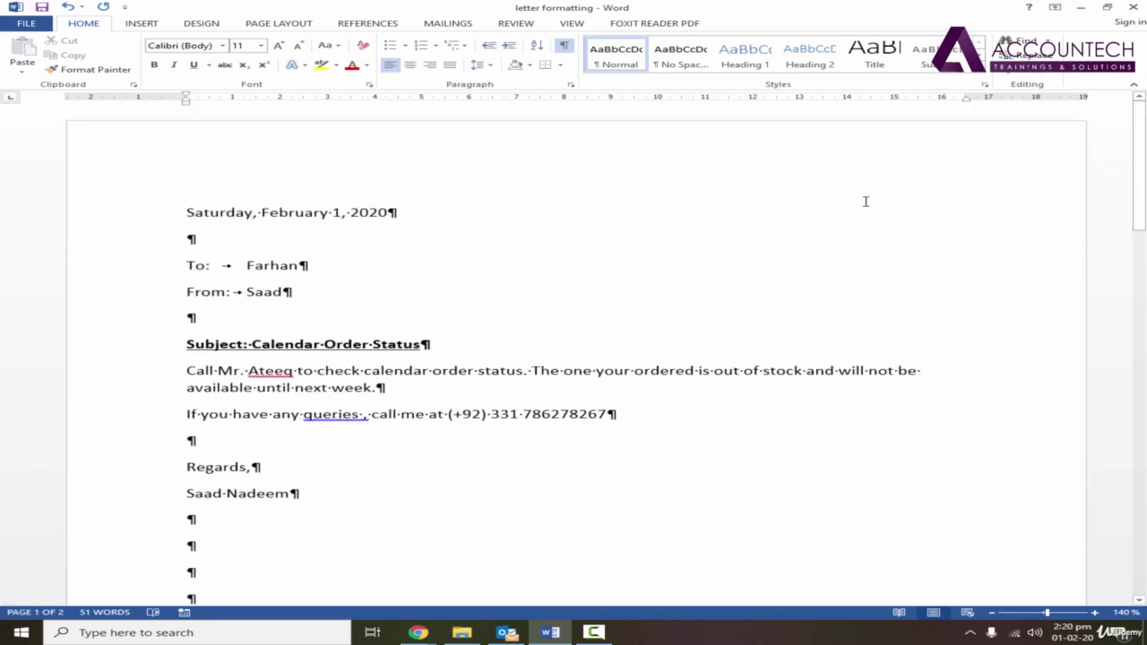
left_click(206, 248)
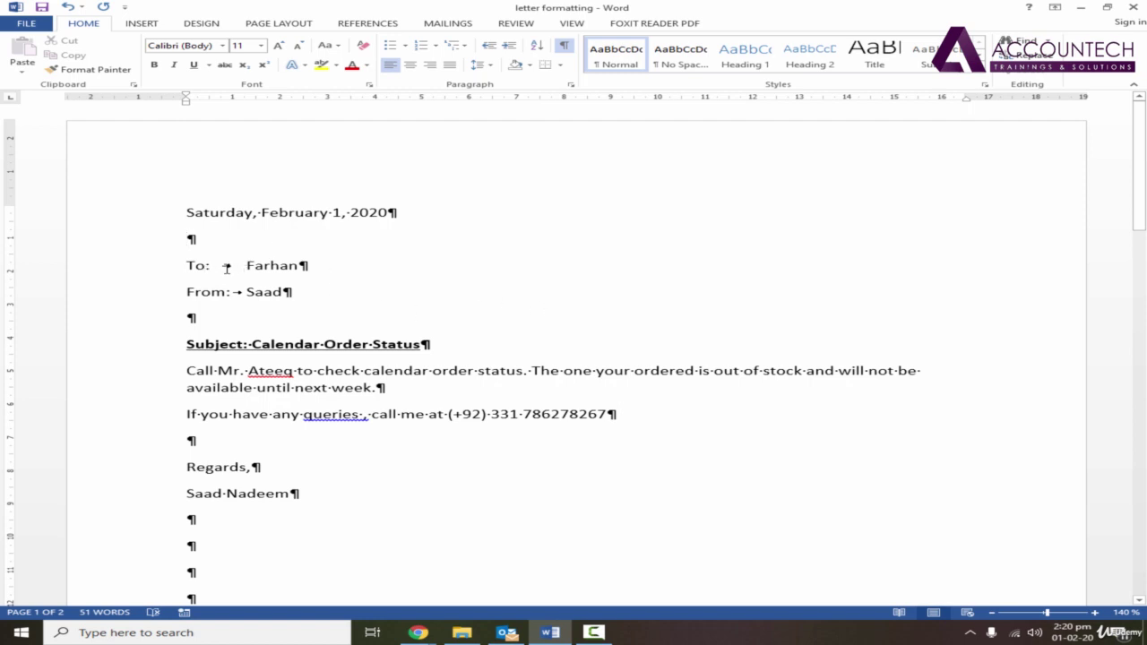
left_click_drag(1141, 220, 1146, 267)
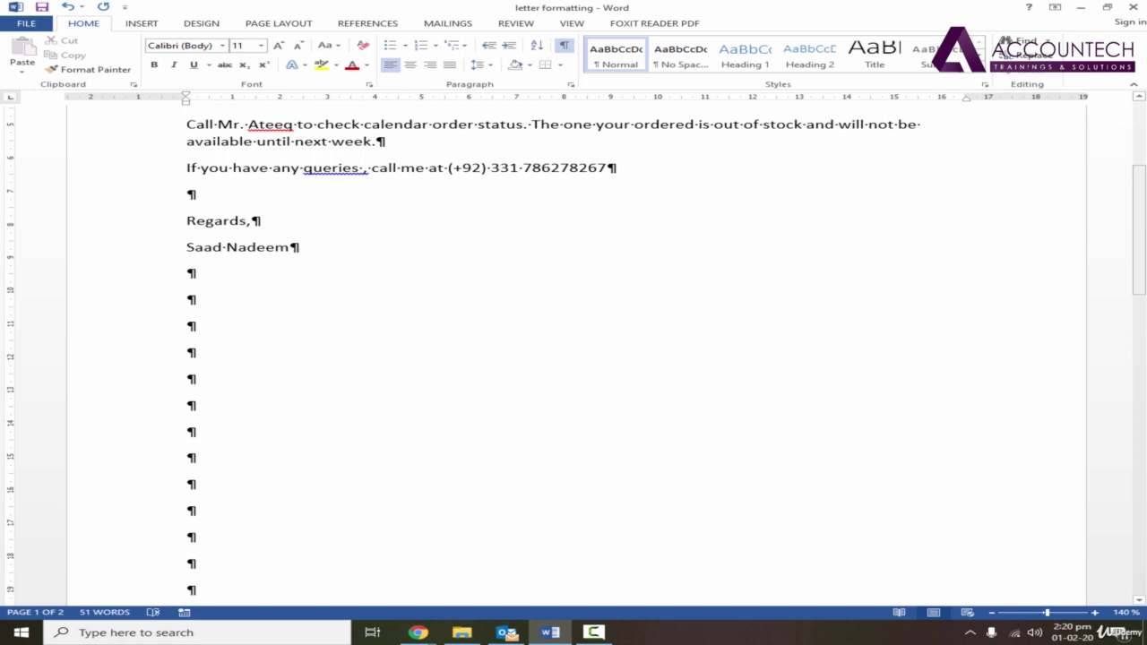
left_click_drag(1143, 237, 1145, 354)
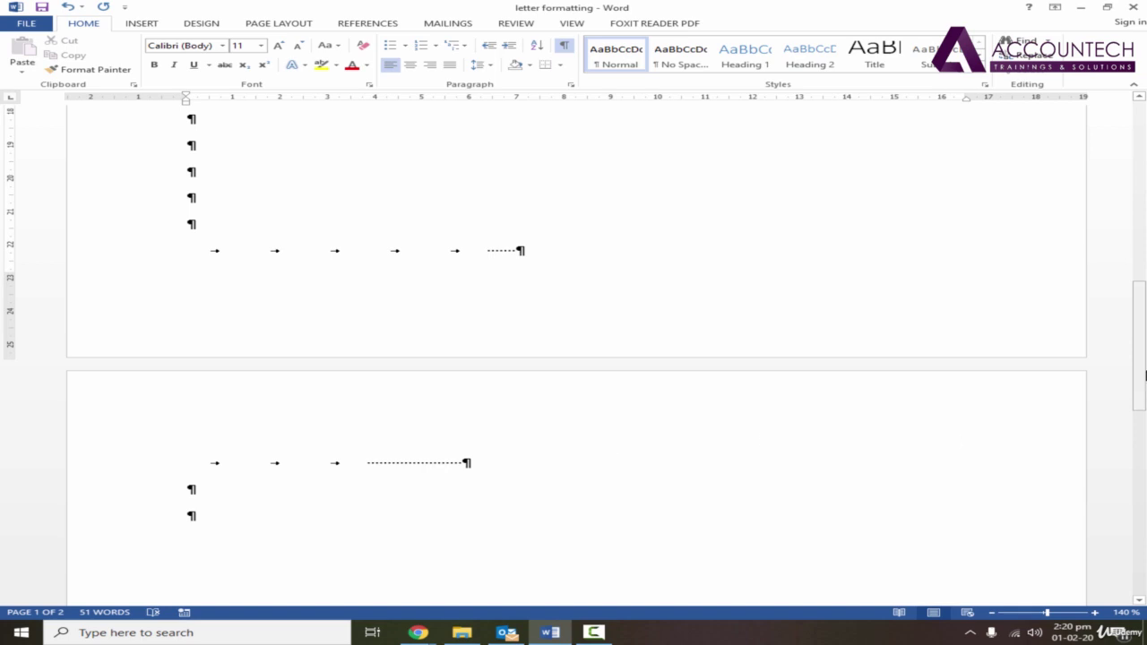
- Select from the page-2 tab lines back up to just below the signature and delete the selection
left_click_drag(1140, 373, 1144, 387)
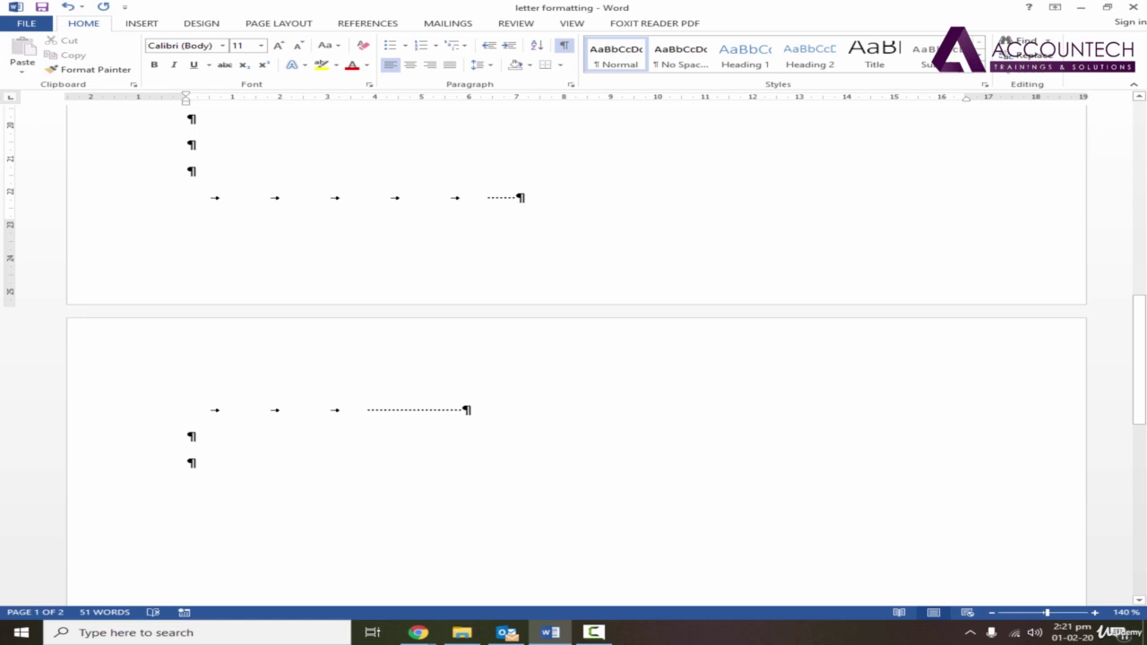
left_click_drag(1140, 358, 1140, 373)
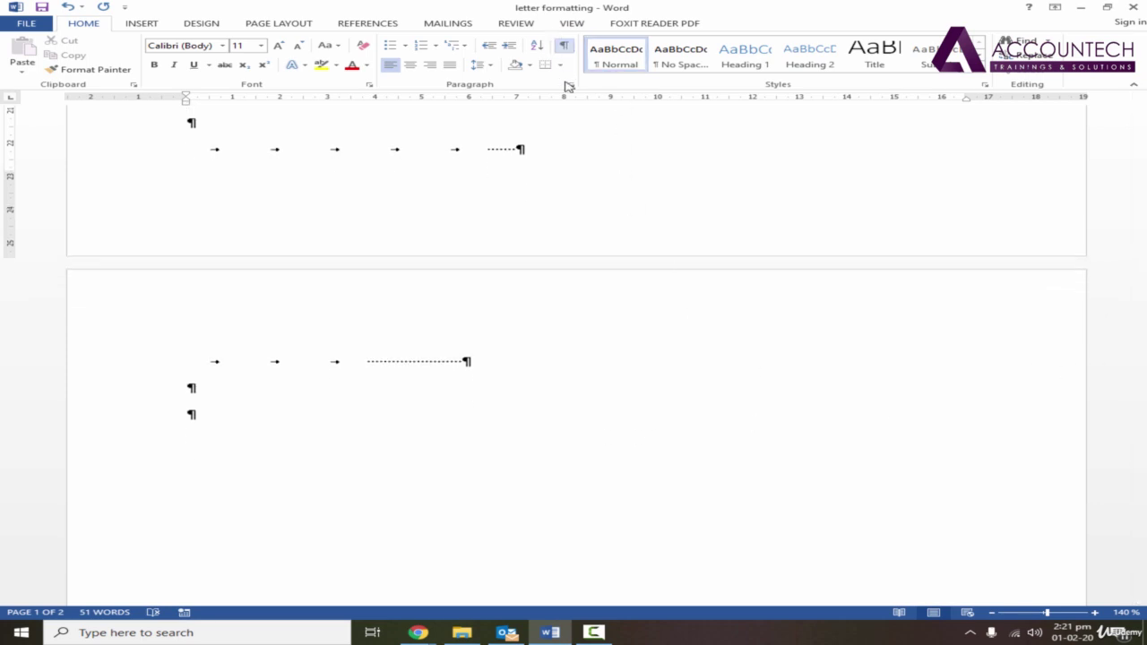
left_click_drag(186, 358, 197, 414)
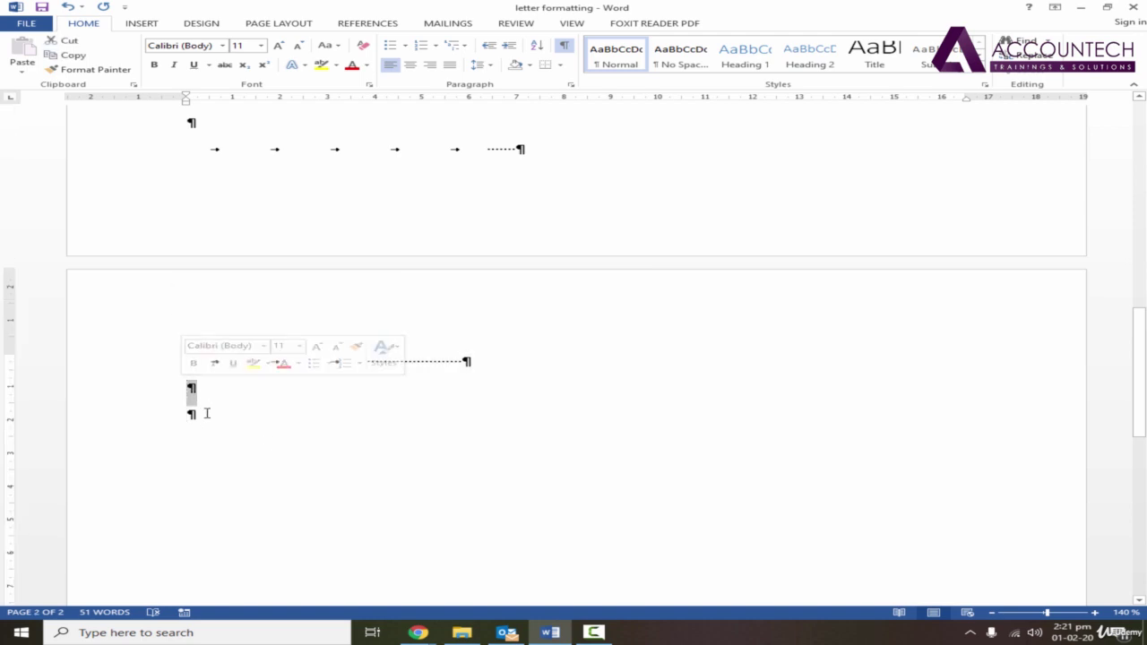
left_click(178, 208, "ctrl")
left_click_drag(178, 208, 178, 175)
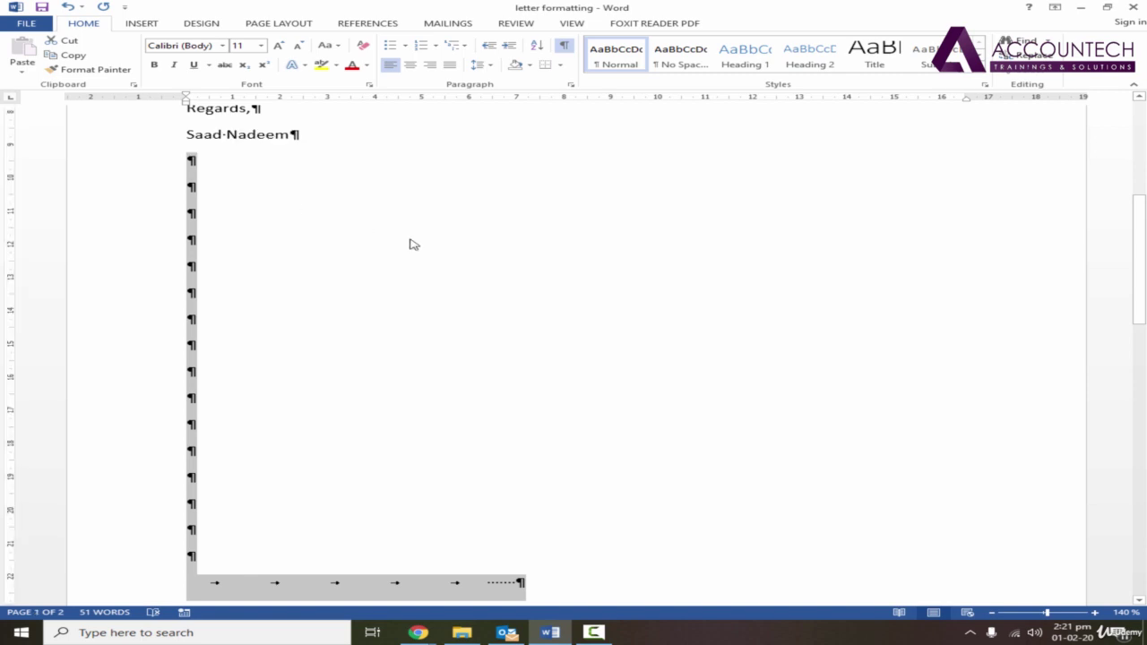
key("Delete")
left_click_drag(1143, 495, 1144, 545)
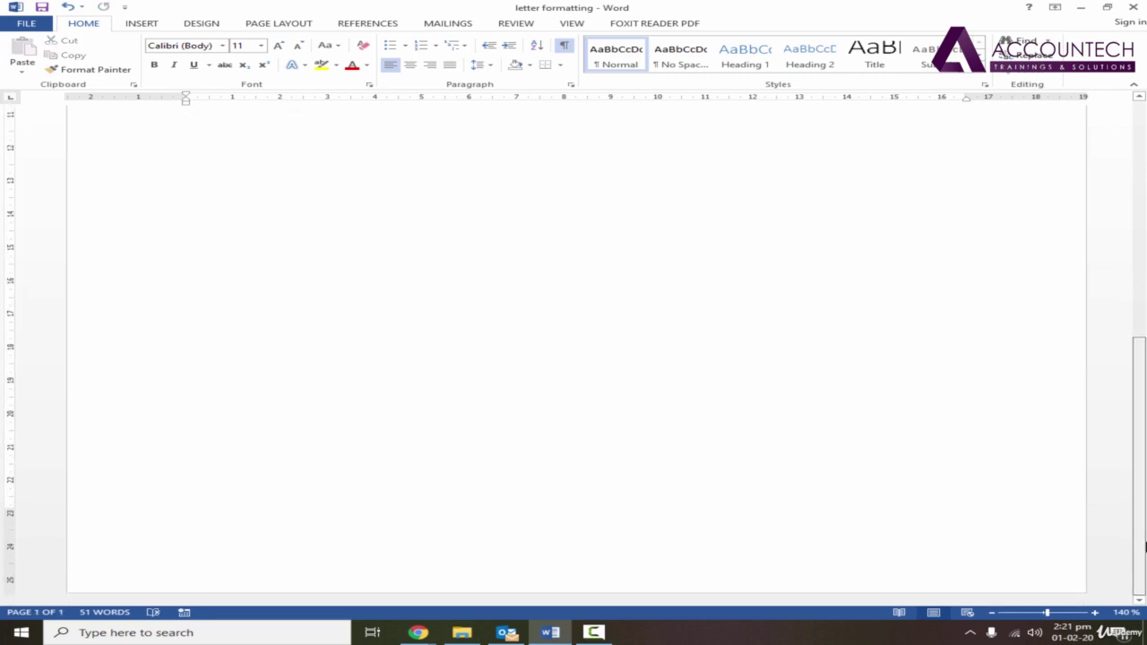
left_click_drag(1145, 491, 1144, 228)
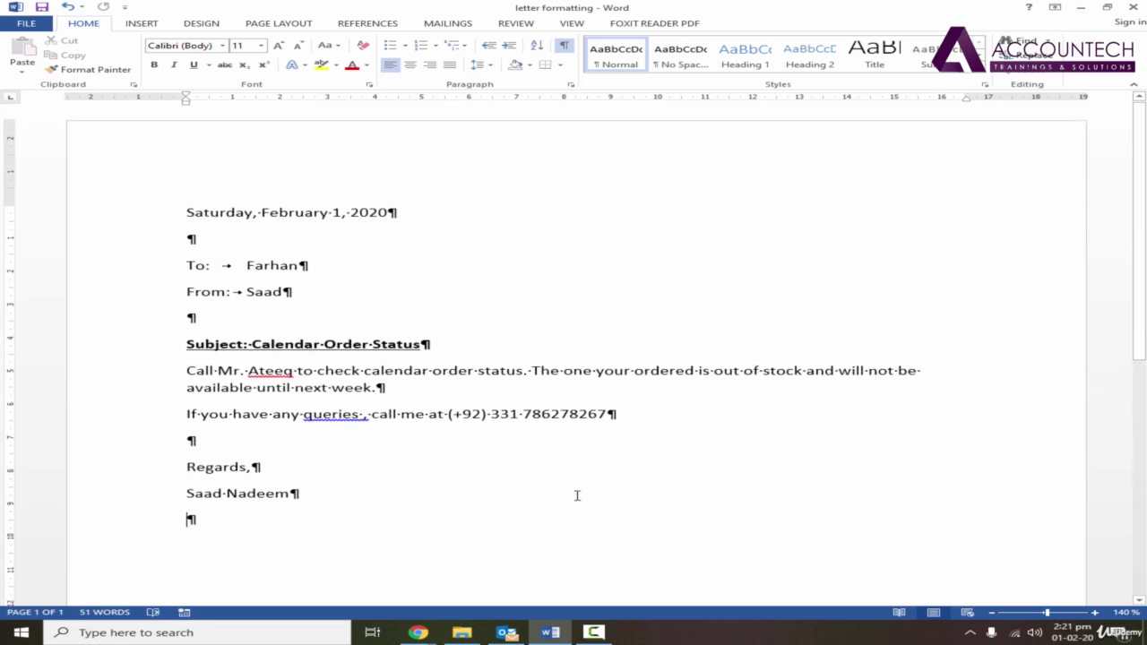
- Backspace away the final empty paragraph so the letter ends at the signature with 51 words
left_click(210, 441)
key("BackSpace")
- Turn off Show/Hide ¶ so paragraph marks and tabs are no longer shown
left_click(566, 48)
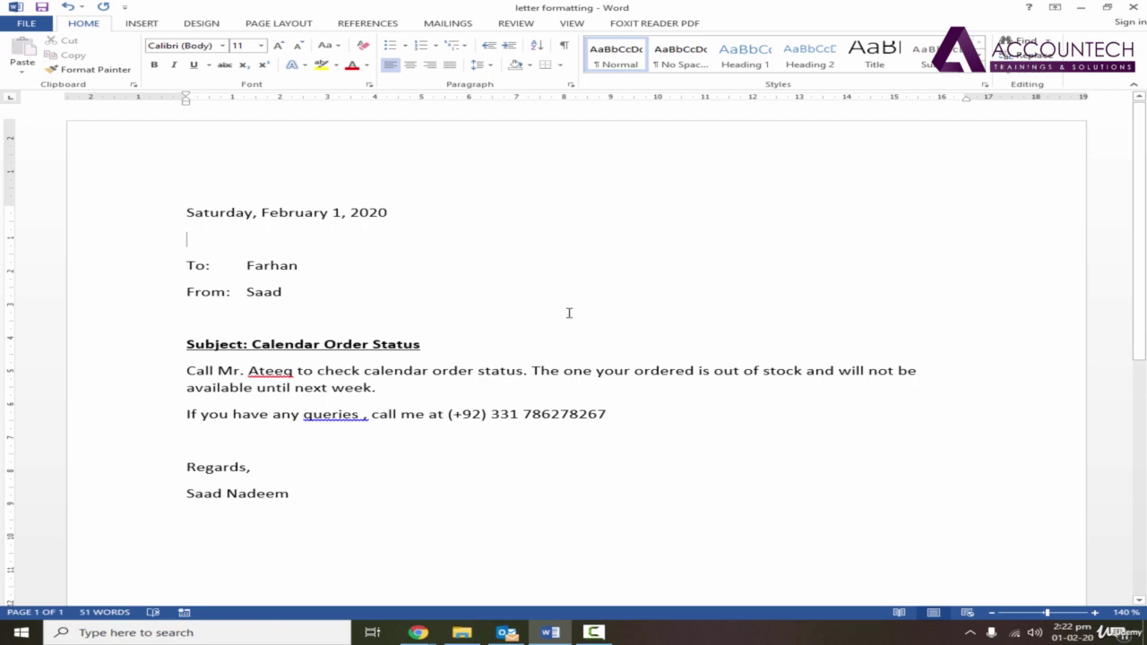